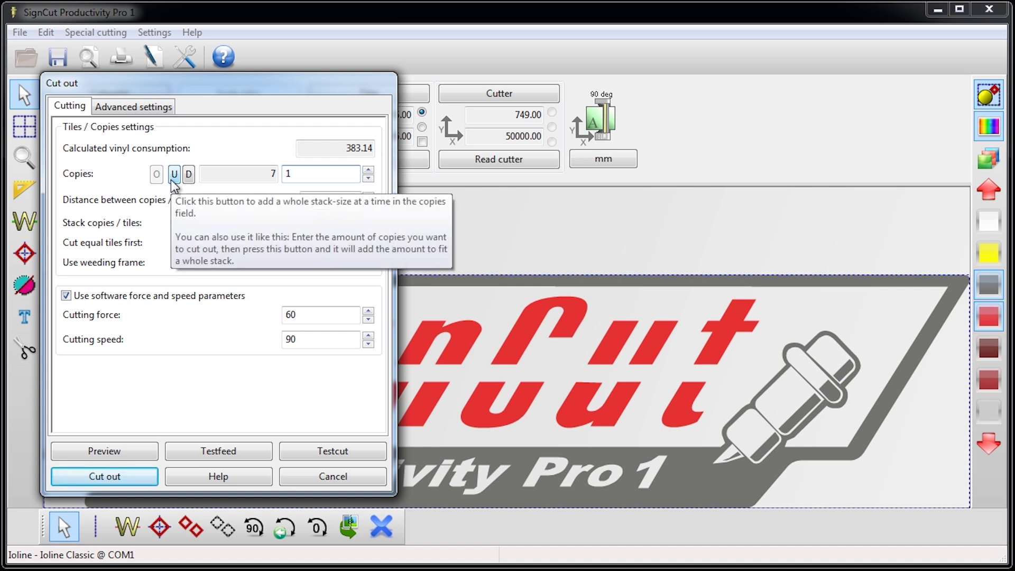
Raise the number of copies by whole stacks to 21 and lower it by one stack to 14
left_click(174, 175)
left_click(174, 174)
left_click(173, 179)
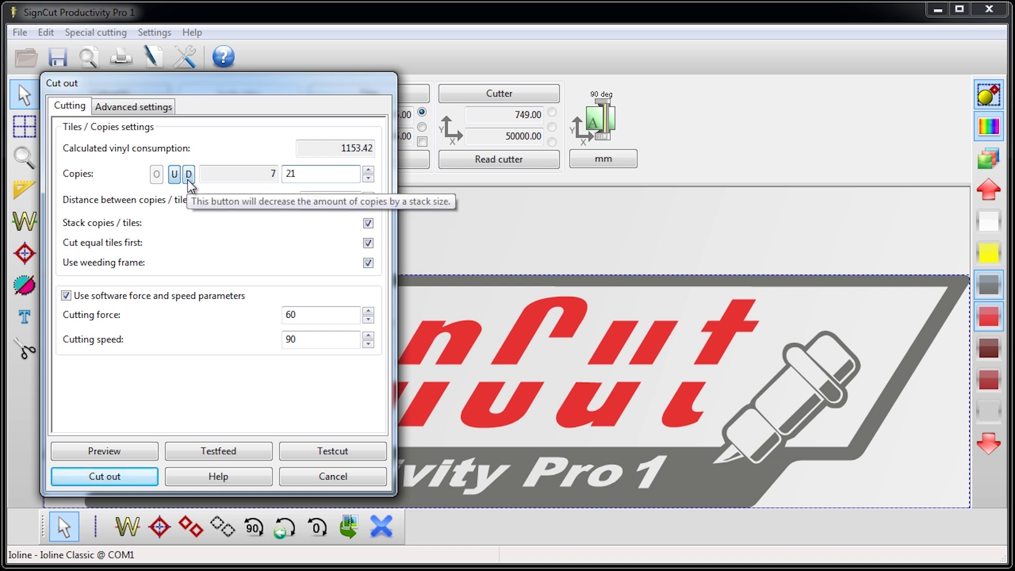
left_click(187, 180)
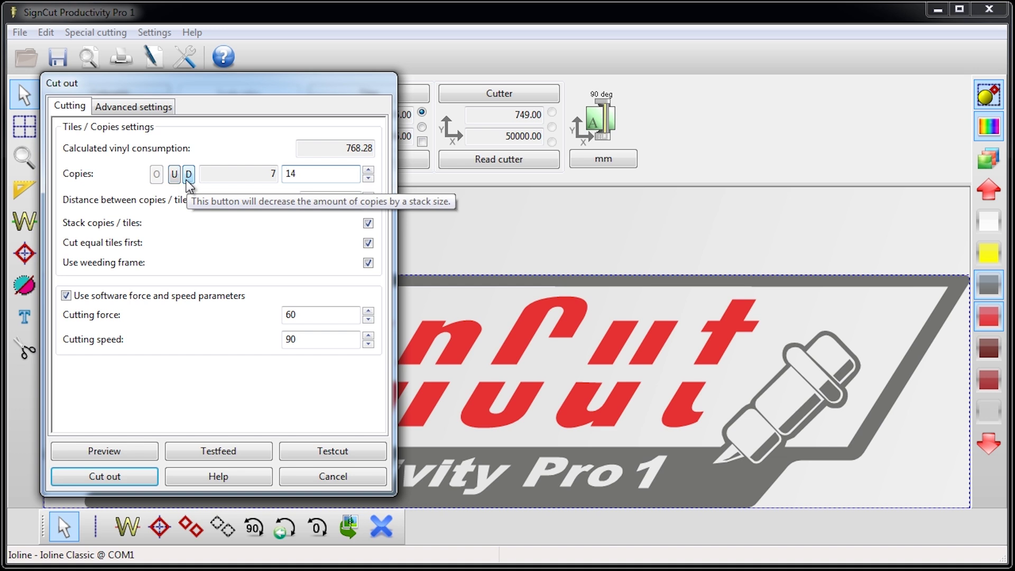
Set the number of copies to cut out to 11
left_click(368, 179)
left_click(368, 179)
left_click(369, 179)
left_click(368, 178)
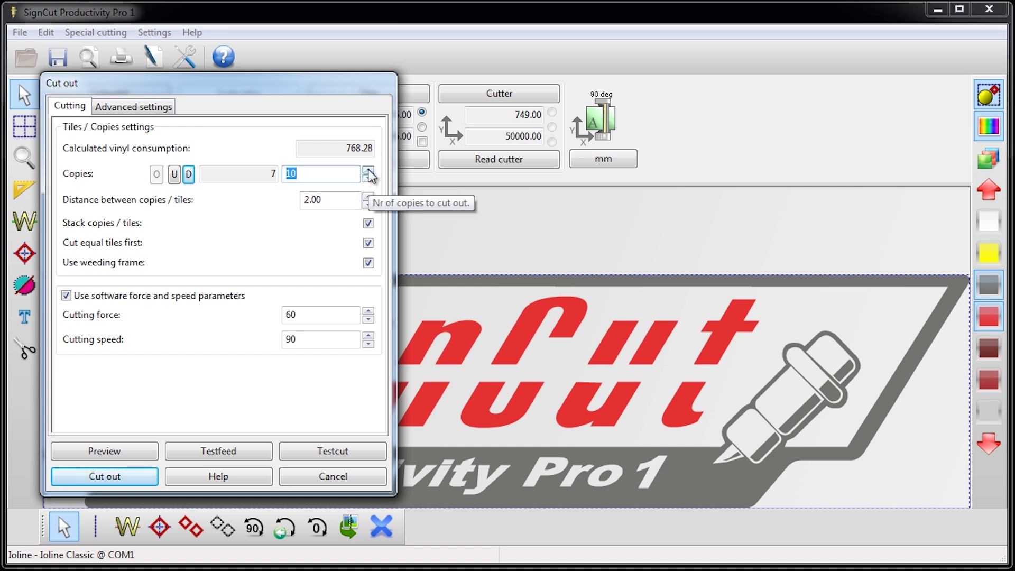
left_click(369, 170)
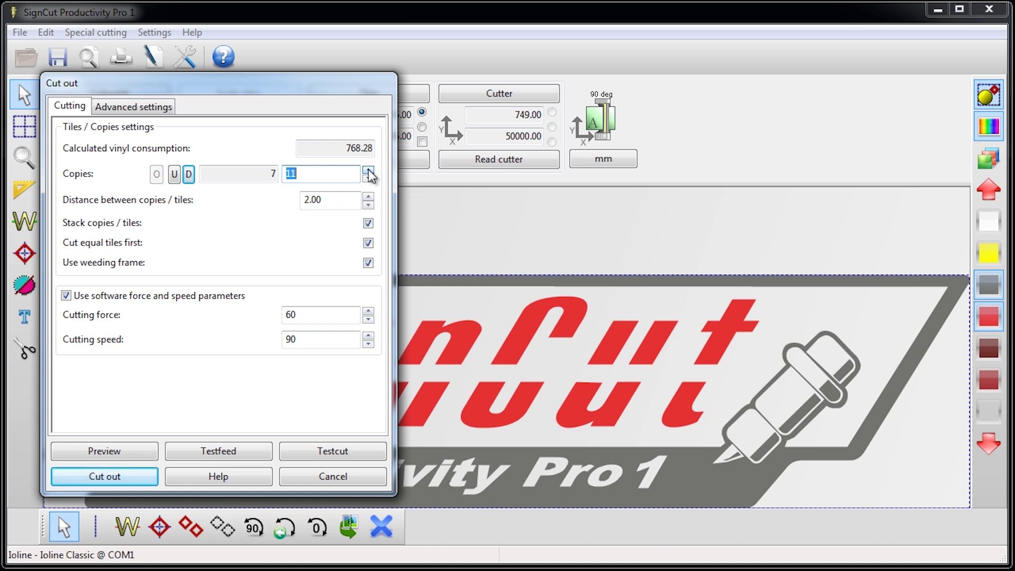
Preview the cut layout of the copies, viewing it fitted to job width and to job length, and close the preview
left_click(127, 452)
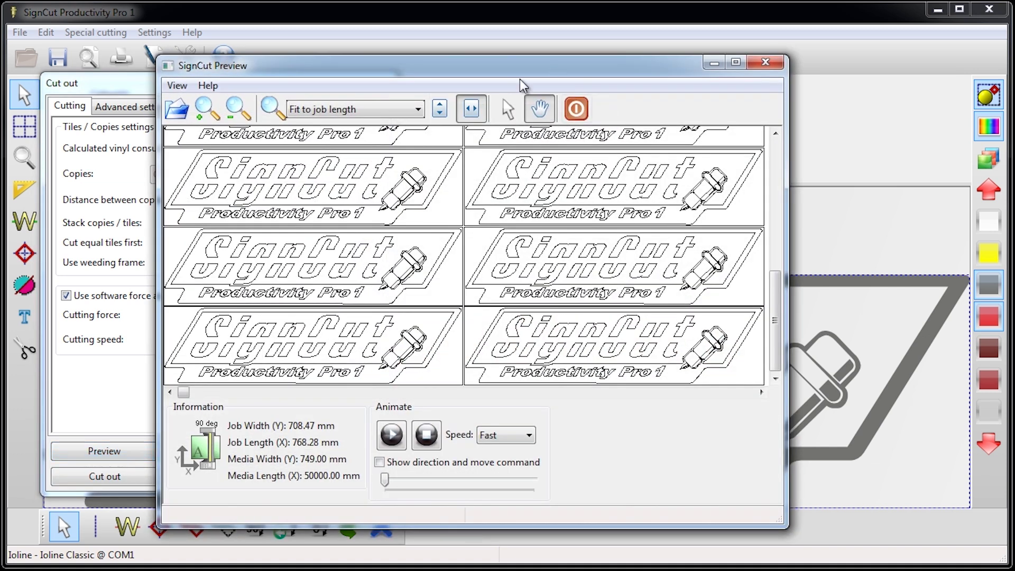
left_click(441, 107)
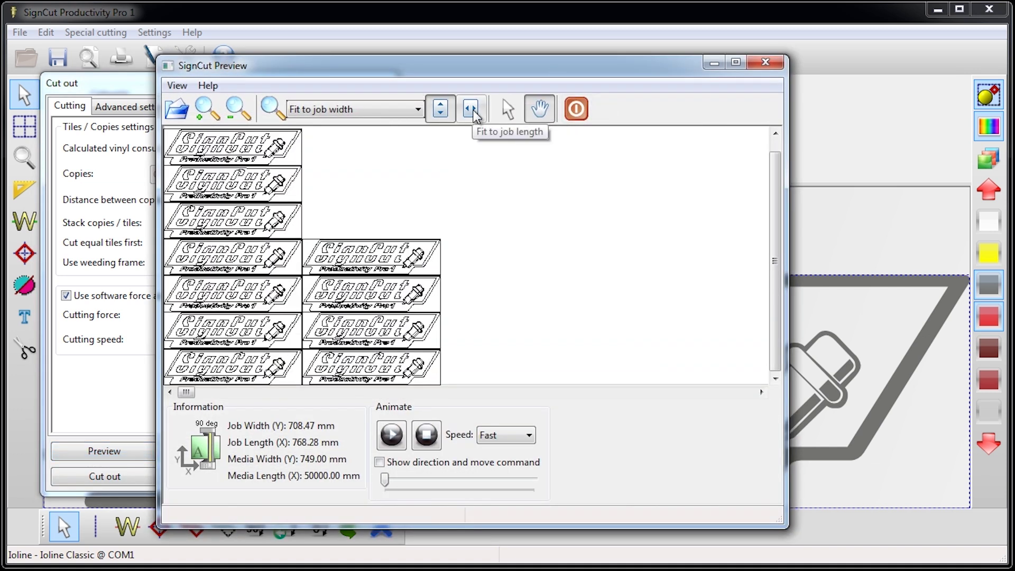
left_click(473, 109)
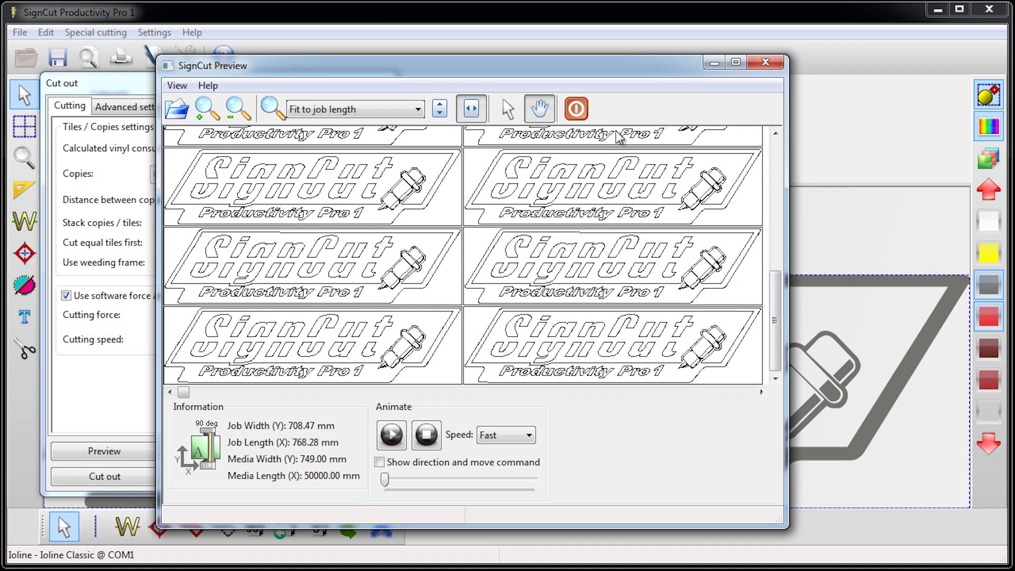
left_click(581, 112)
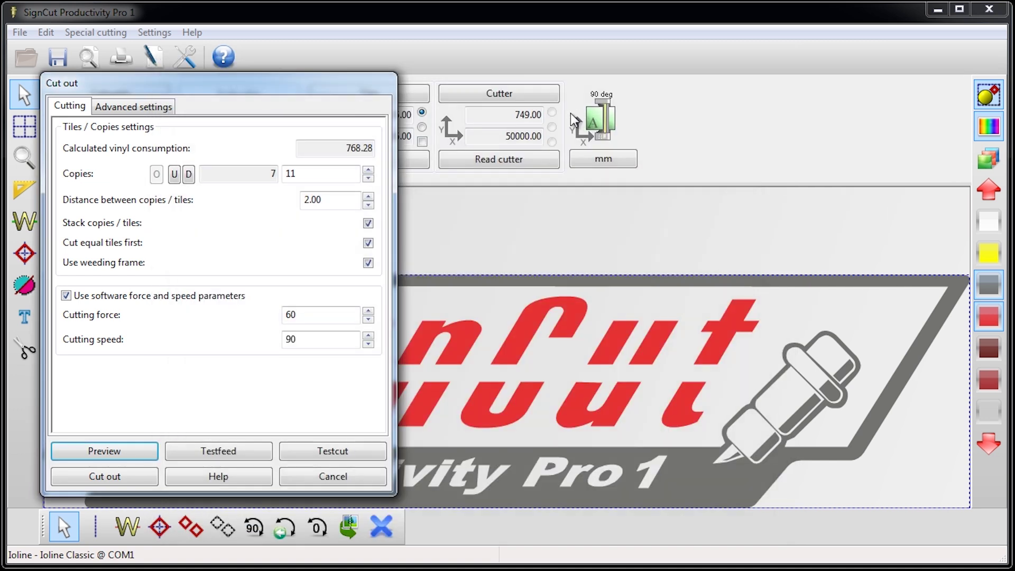
Try a distance of 8.90 mm between copies in the preview and optimize the distance to 3.50 mm
left_click(369, 195)
left_click_drag(369, 196, 369, 195)
left_click(128, 448)
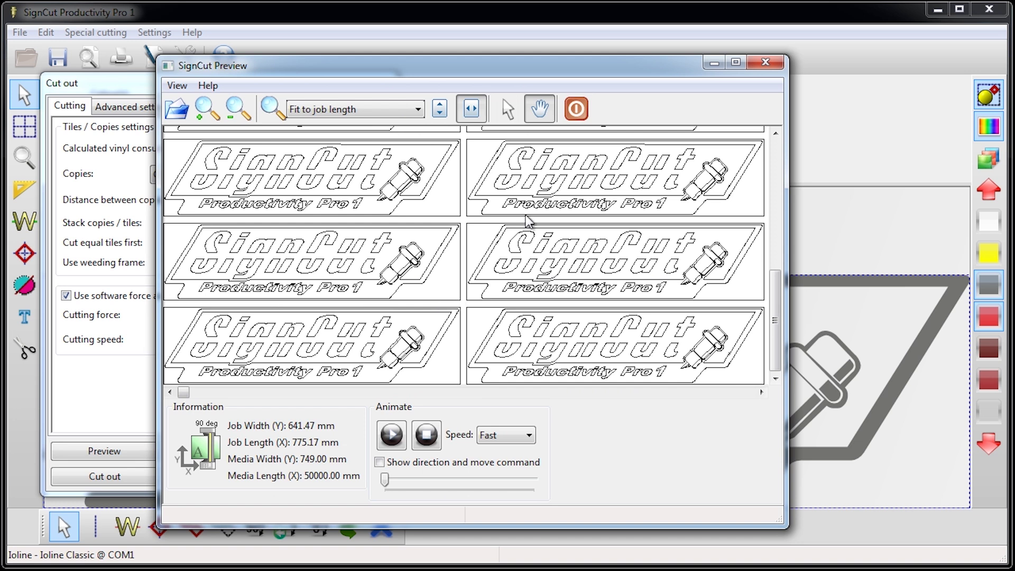
left_click(571, 110)
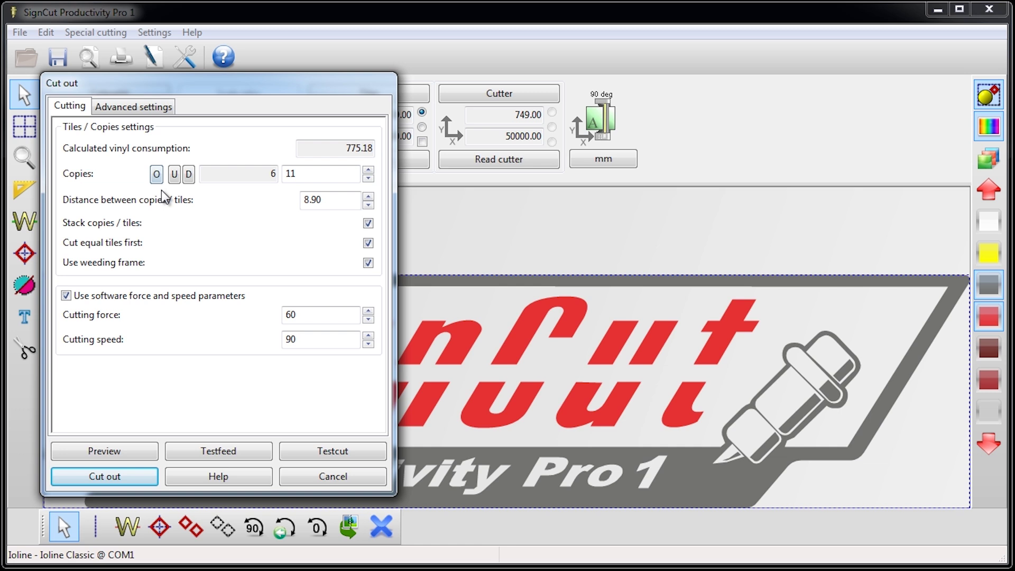
left_click(156, 176)
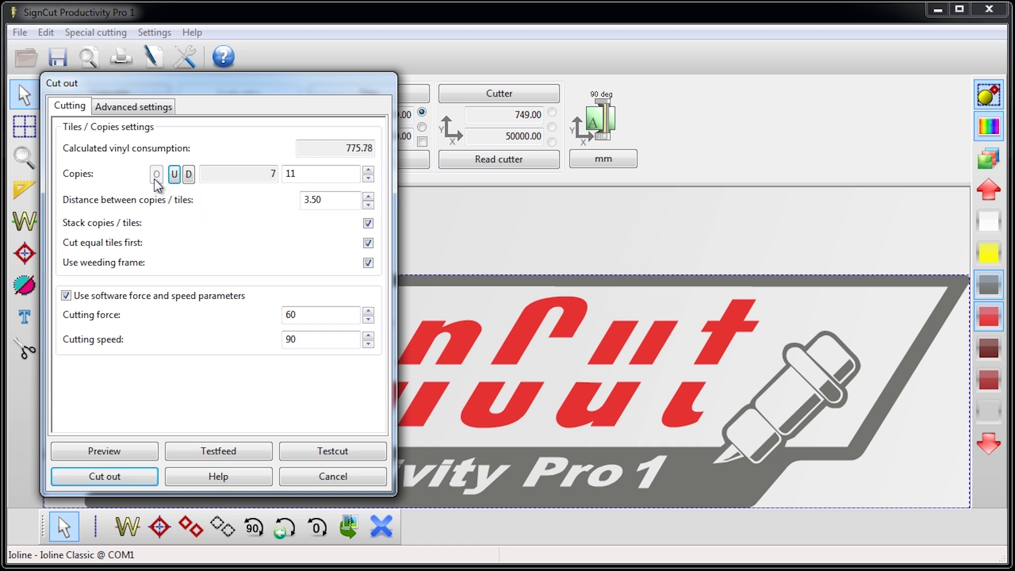
Preview the layout with stacking of copies turned off, and again with stacking turned back on, fitted to job width
left_click(368, 224)
left_click(107, 455)
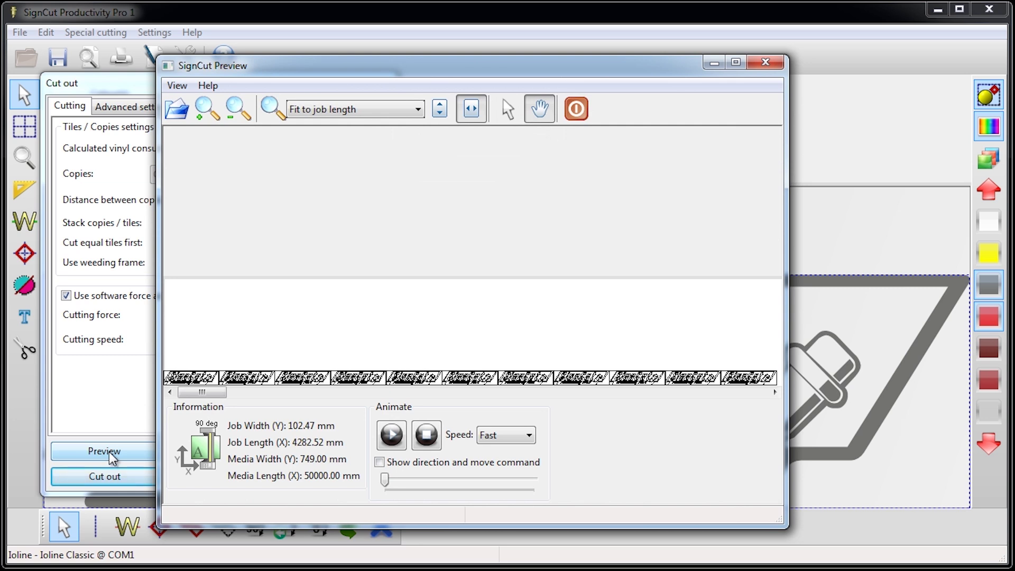
left_click(575, 110)
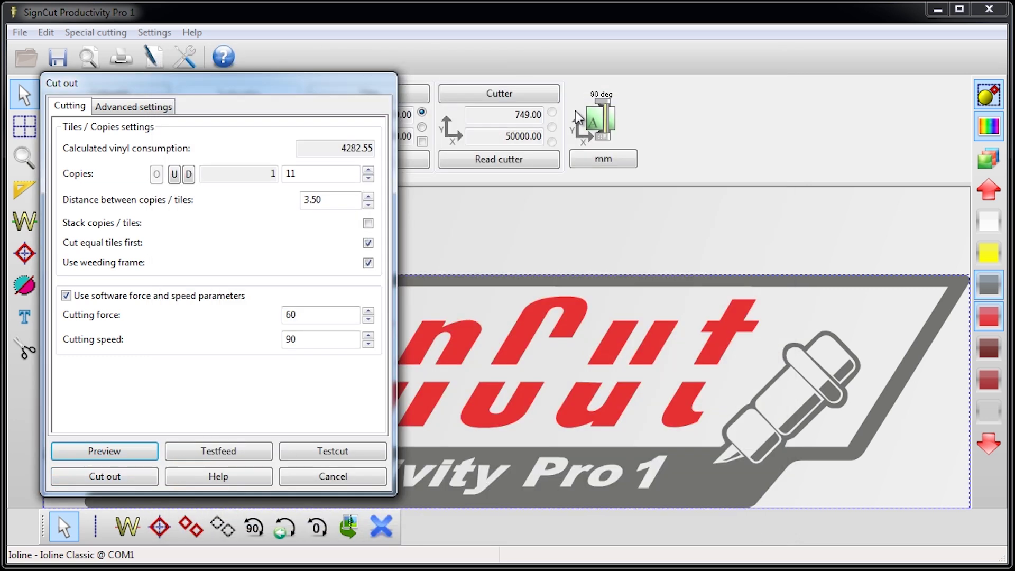
left_click(368, 223)
left_click(133, 446)
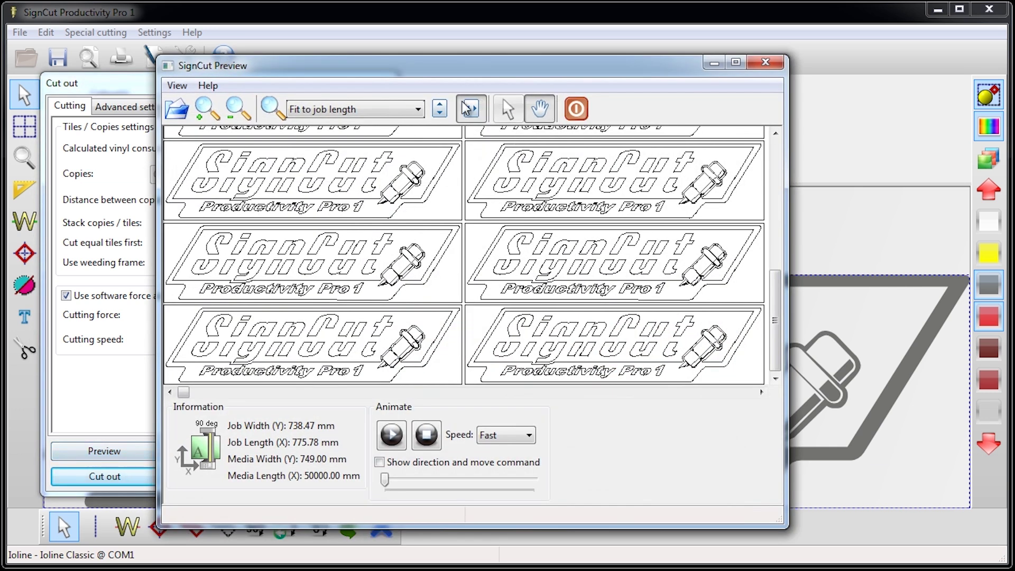
left_click(440, 112)
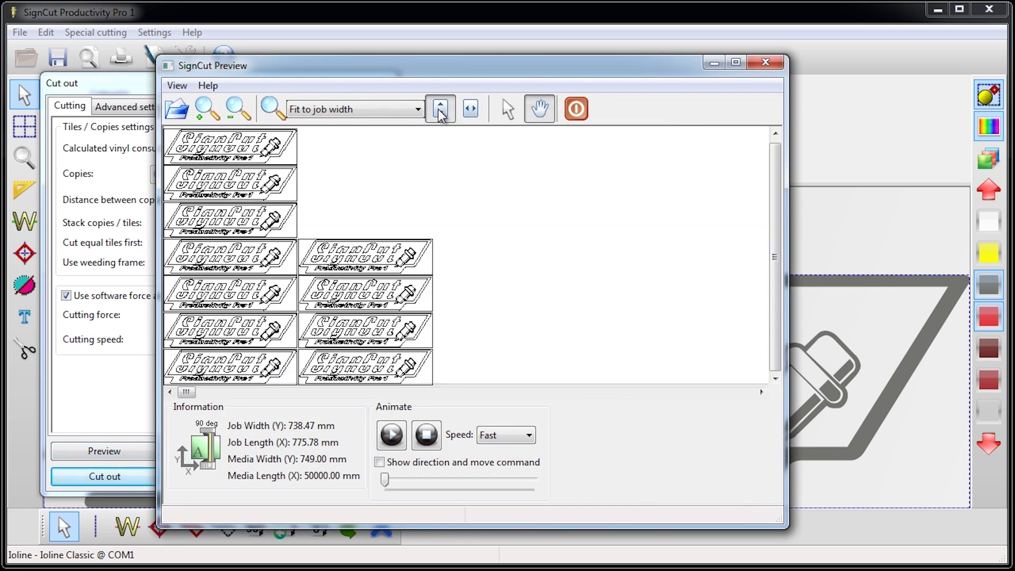
left_click(576, 108)
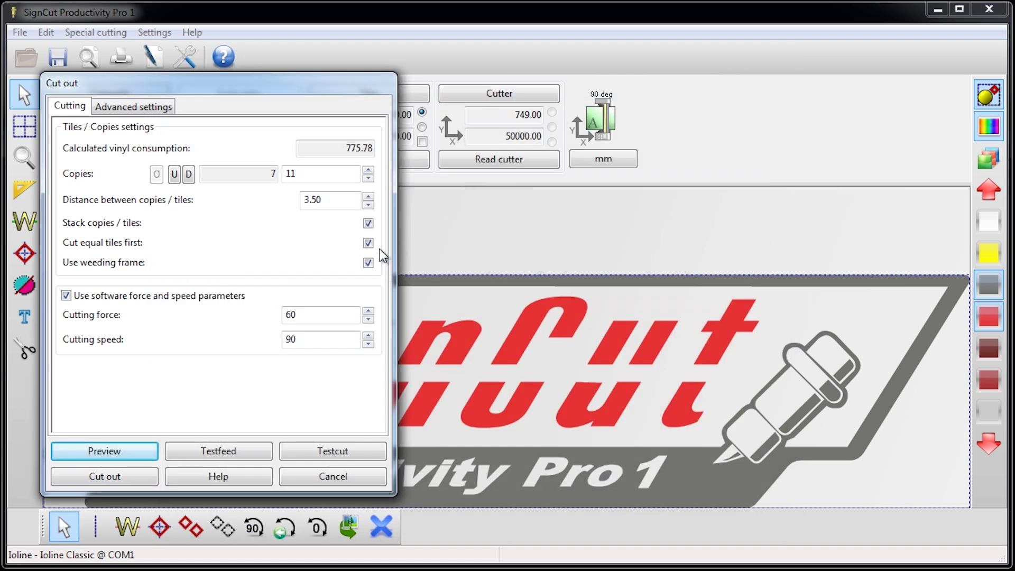
Preview the layout with the weeding frame turned off, and again with the weeding frame turned back on
mouse_move(368, 246)
left_click(368, 264)
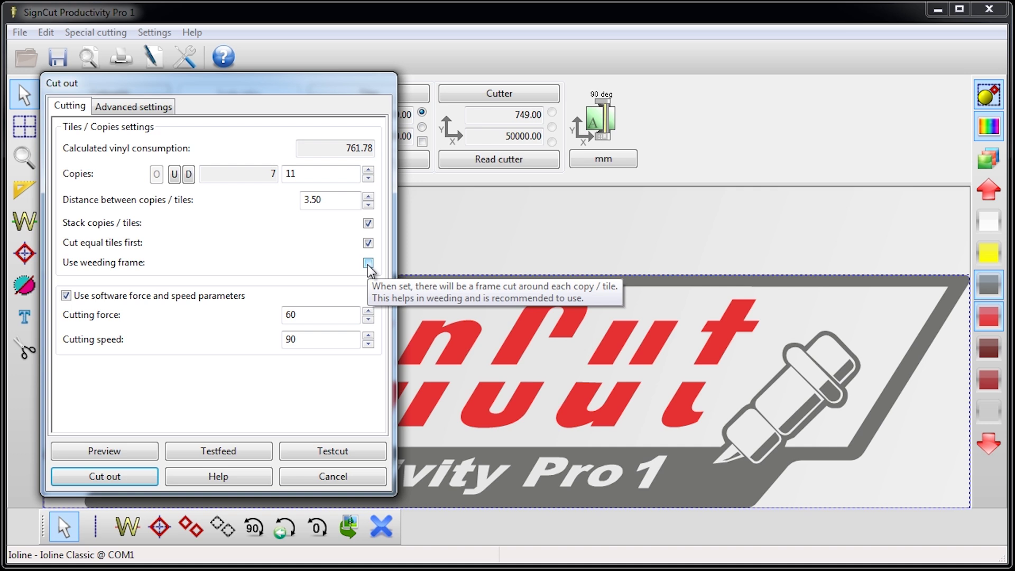
left_click(138, 452)
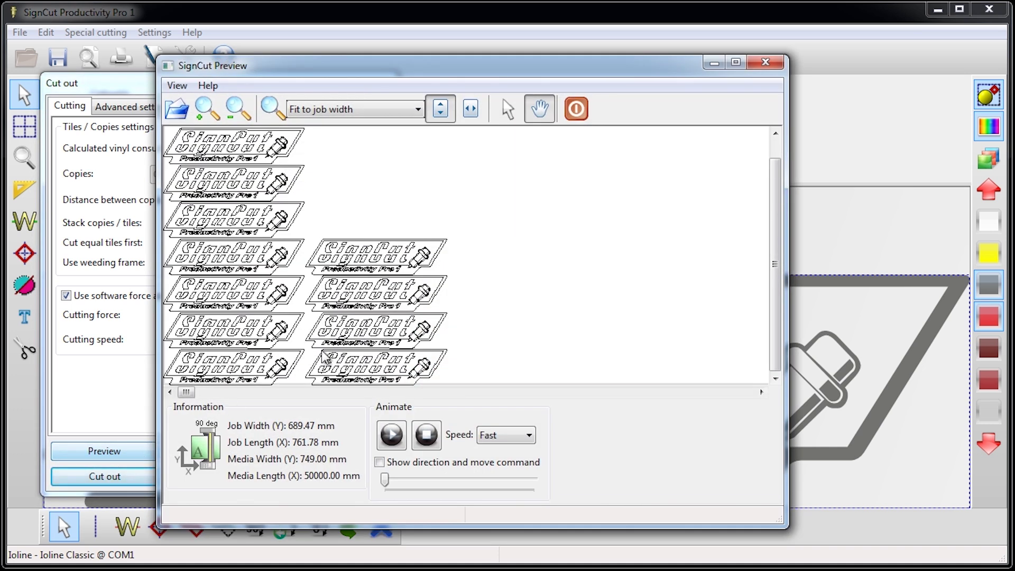
left_click(578, 113)
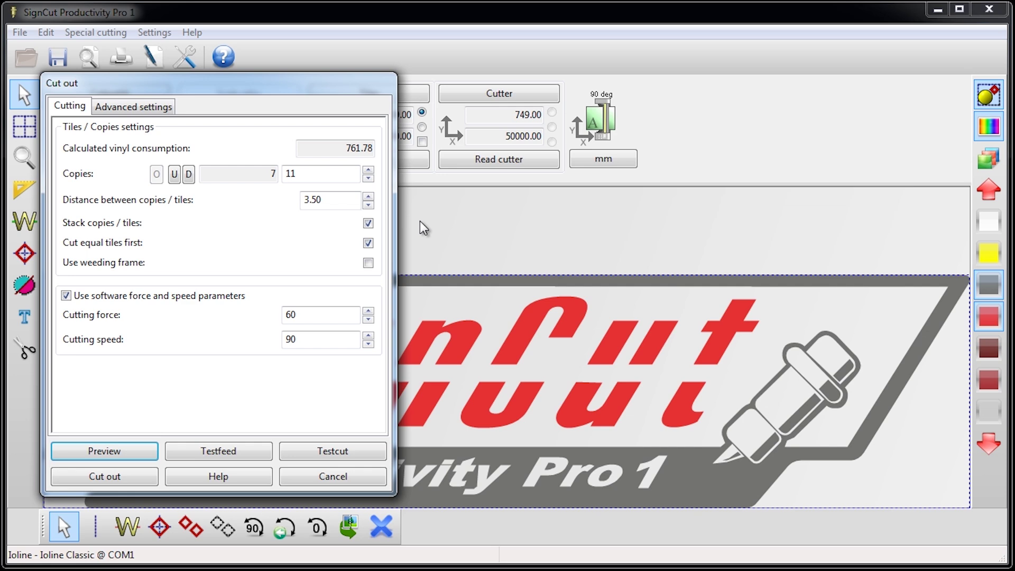
left_click(367, 265)
left_click(140, 452)
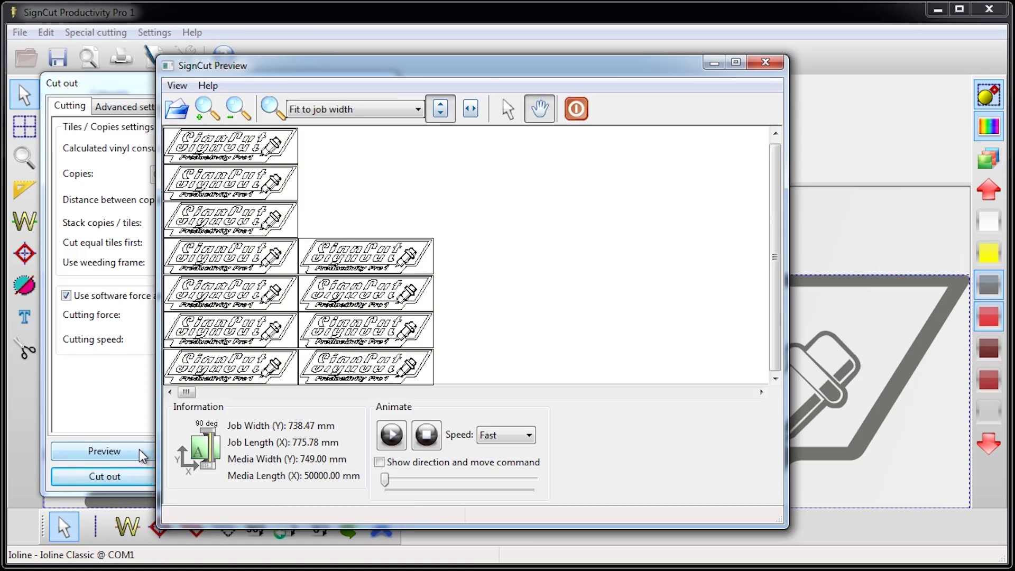
left_click(577, 109)
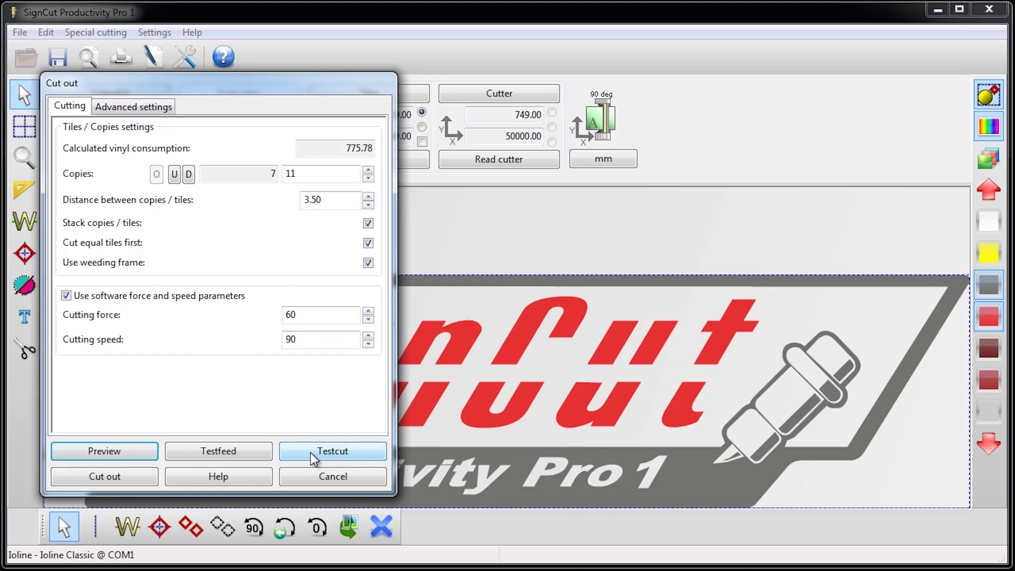
Open the help page for the cut-out dialog, read through its option descriptions, and close it
left_click(251, 481)
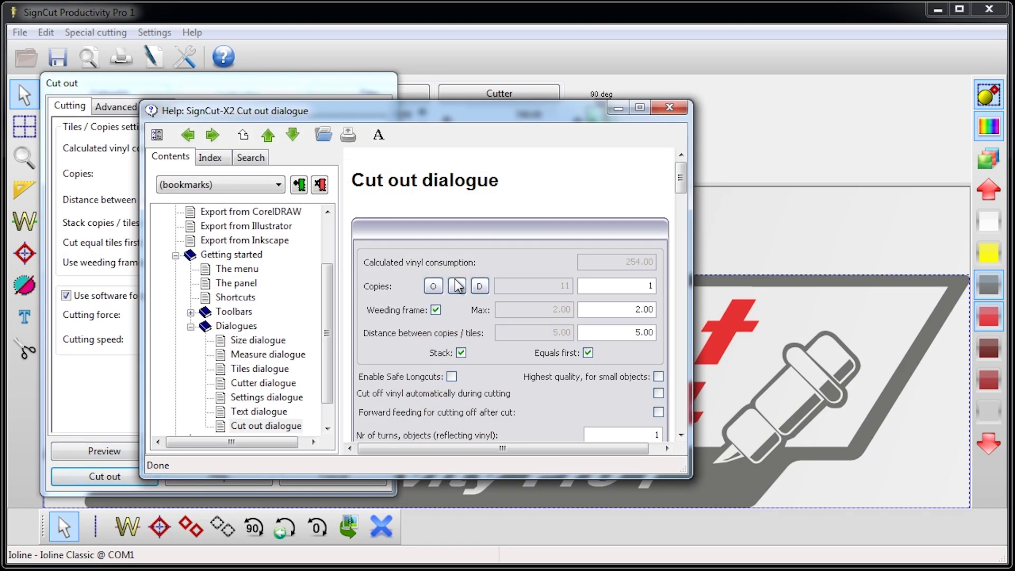
left_click_drag(682, 177, 669, 345)
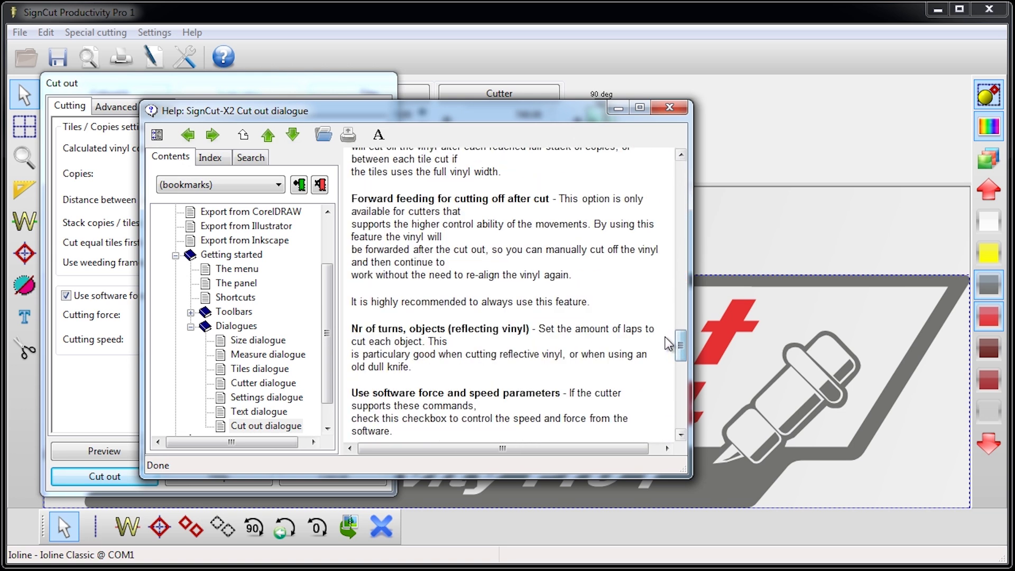
left_click(667, 109)
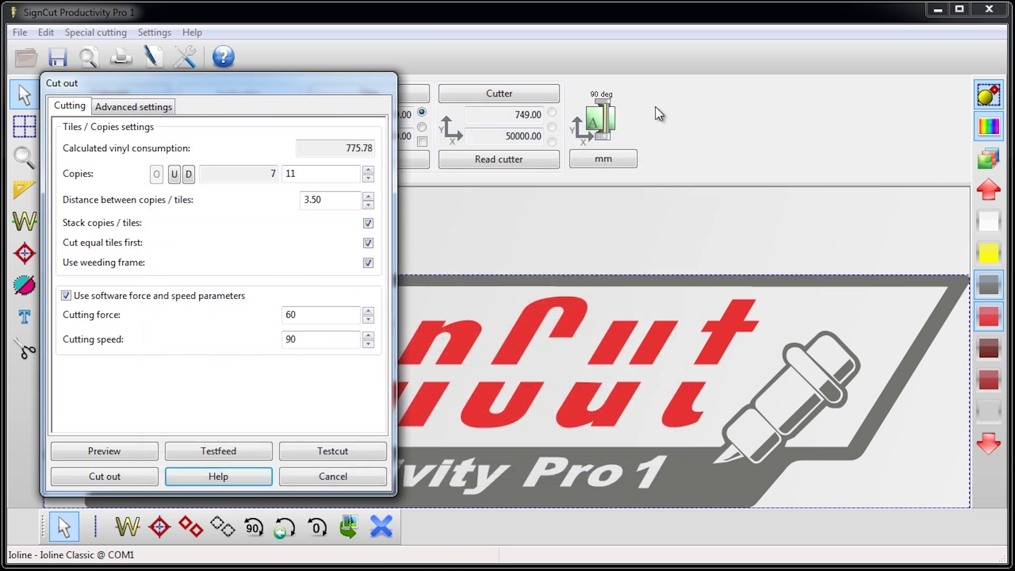
Start cutting out the job with the current settings
left_click(139, 483)
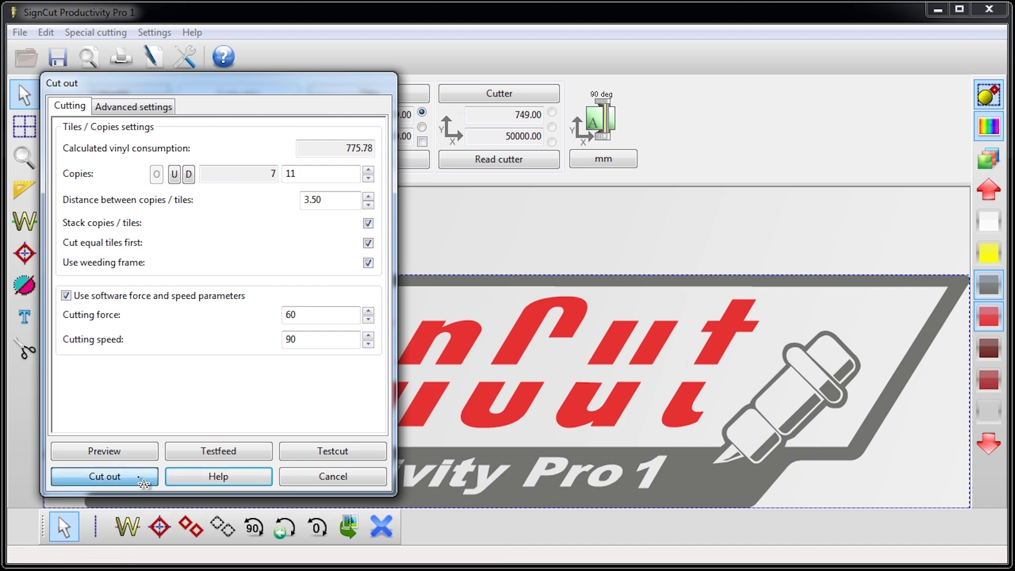